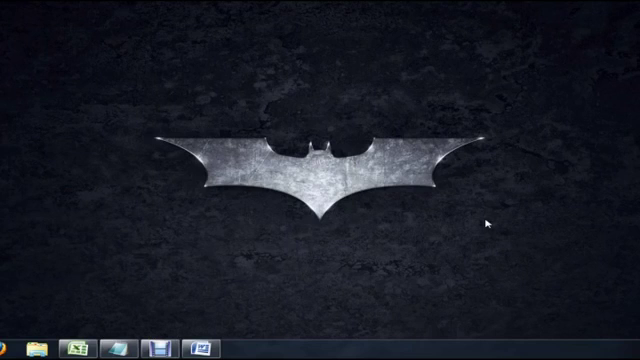
Step: Switch back to the blank Word document and paste in the bat-logo desktop screenshot
{"action": "left_click", "coordinate": [217, 350]}
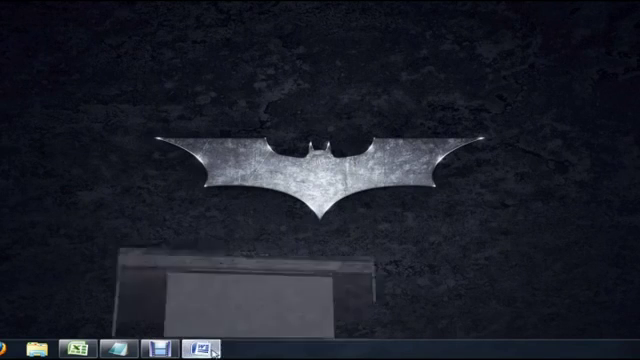
{"action": "left_click", "coordinate": [293, 204]}
{"action": "scroll", "coordinate": [608, 182], "scroll_direction": "down", "scroll_amount": 2}
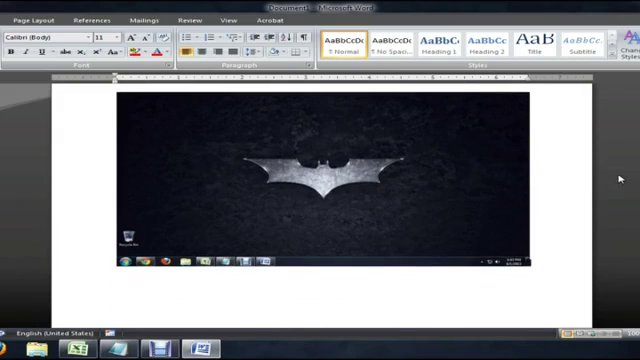